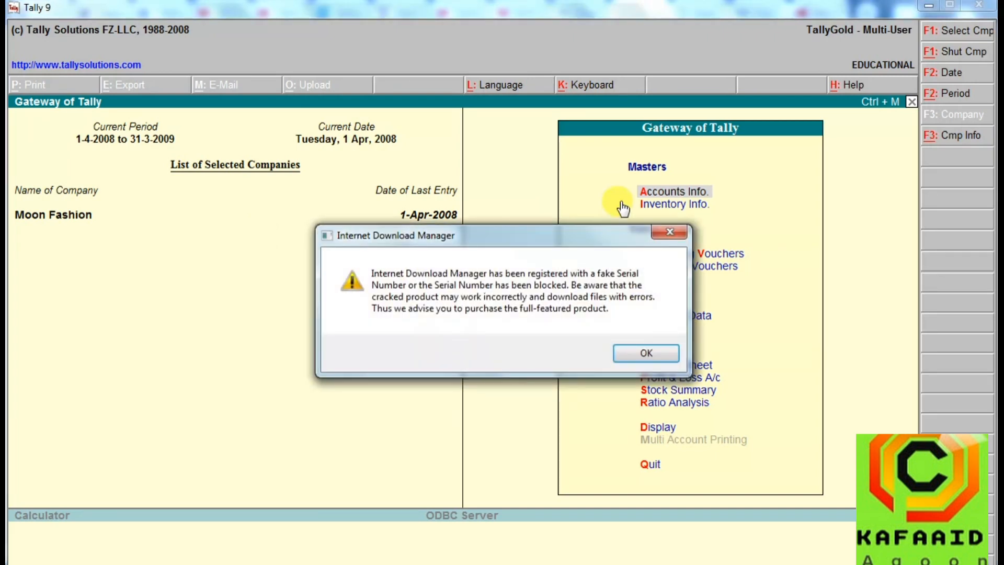
Dismiss the Internet Download Manager warning and load the company Maax Trading Compnay.
click(673, 230)
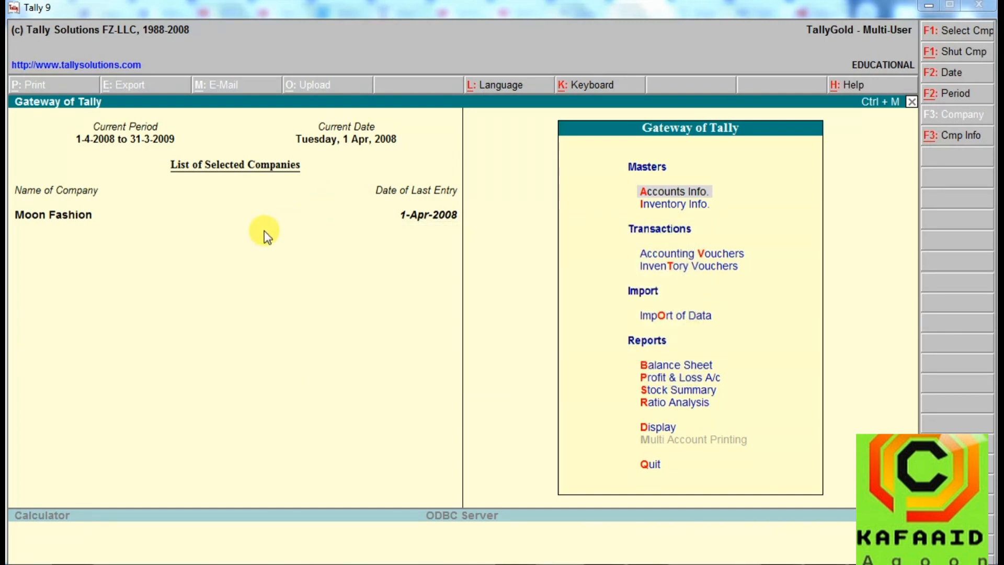
click(627, 190)
click(960, 34)
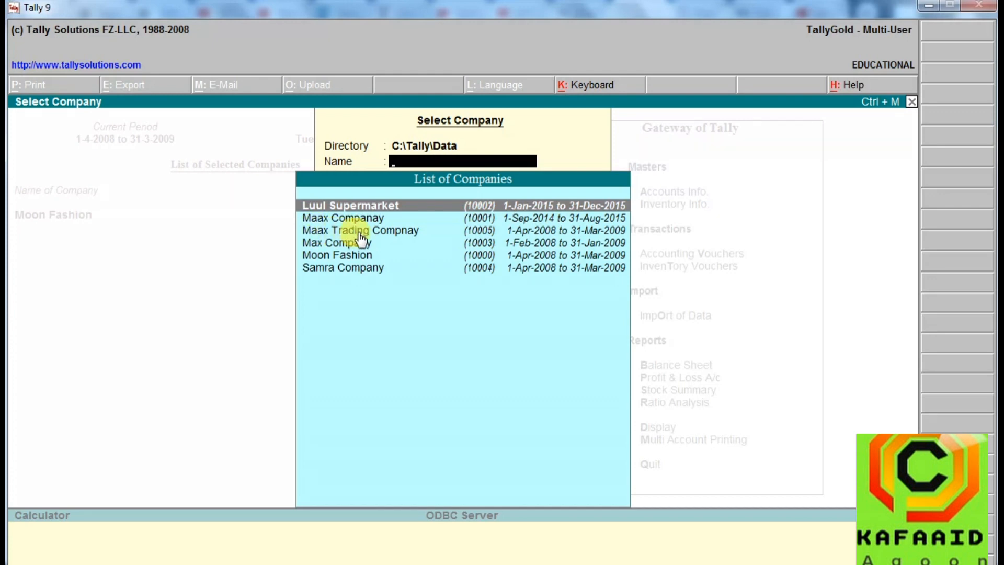
double_click(377, 230)
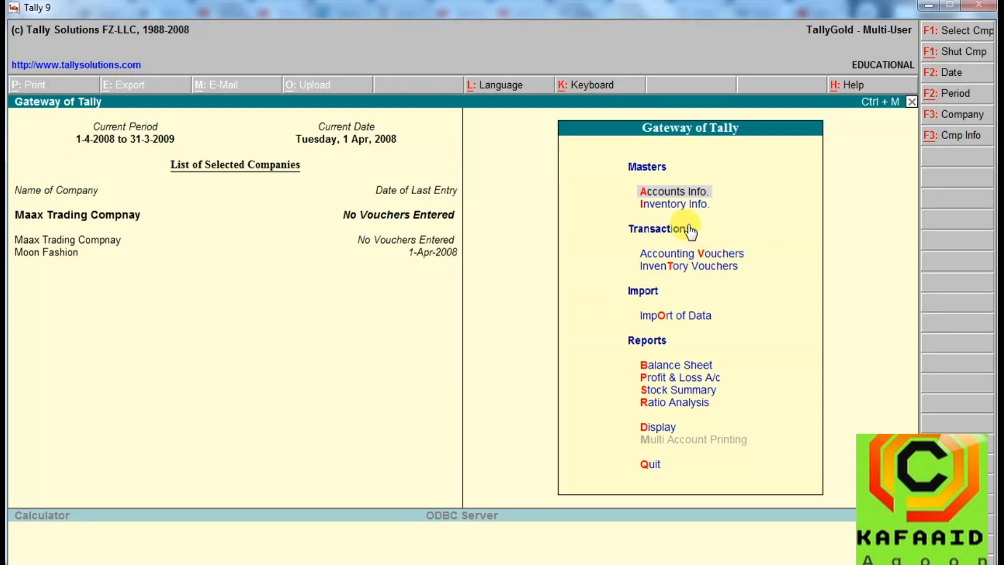
Start a single ledger with the account holder's full name, no alias, under Capital Account, with inventory values affected set to Yes.
click(674, 191)
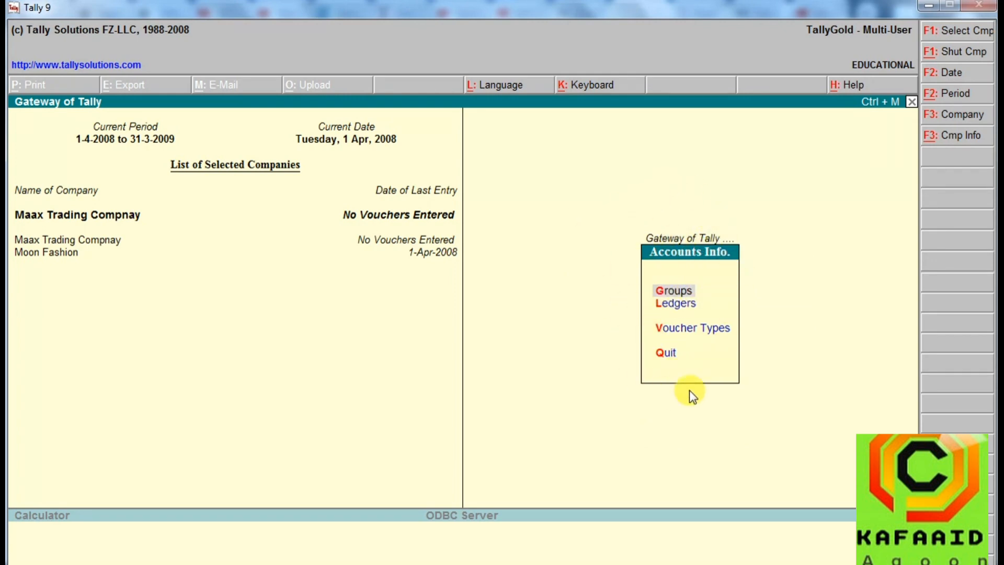
click(678, 304)
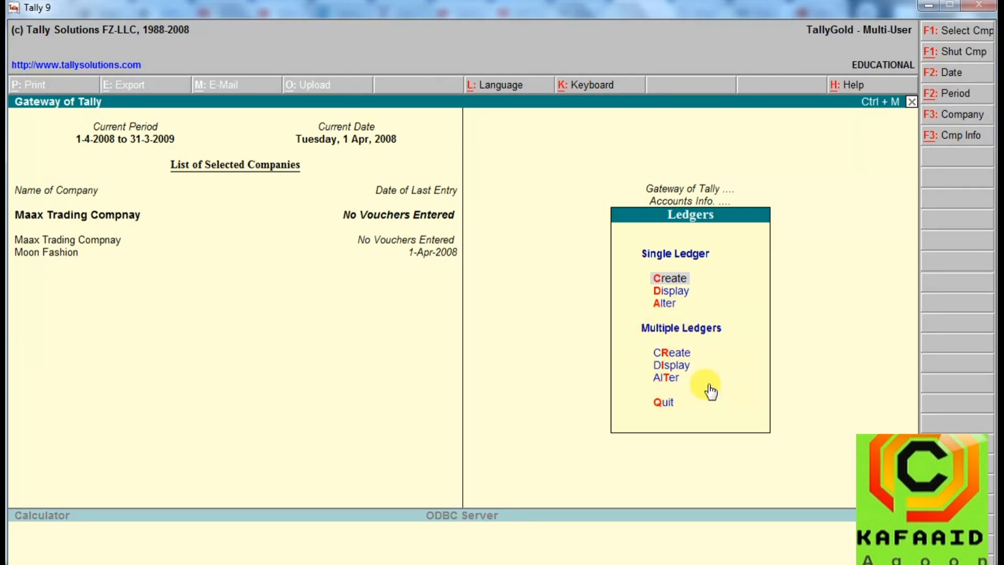
click(669, 284)
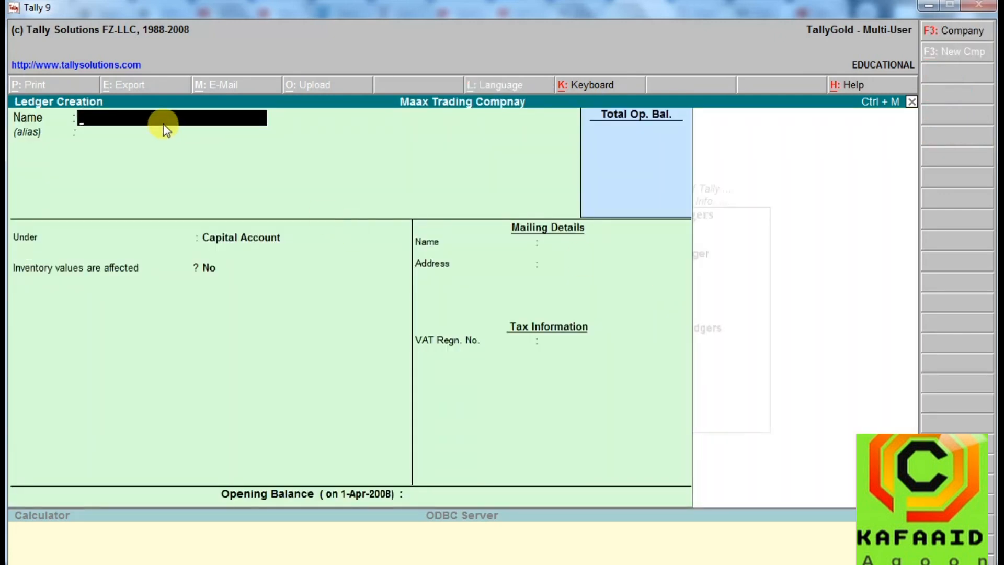
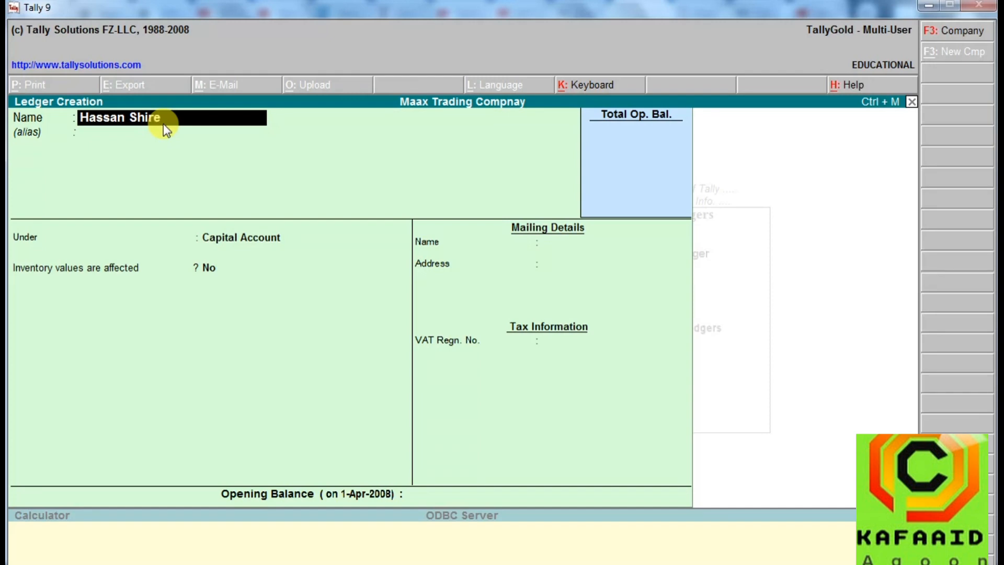
key(Return)
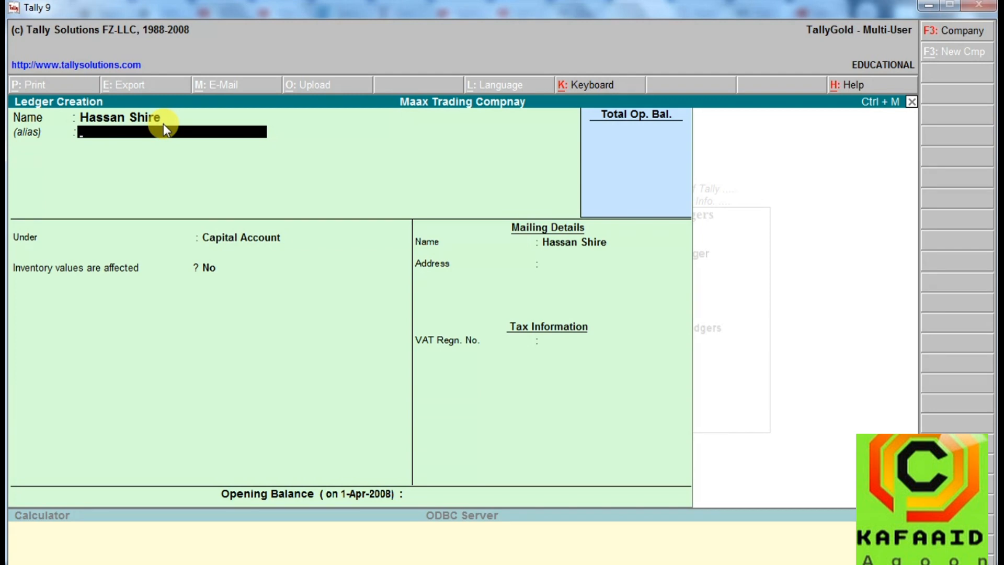
key(Return)
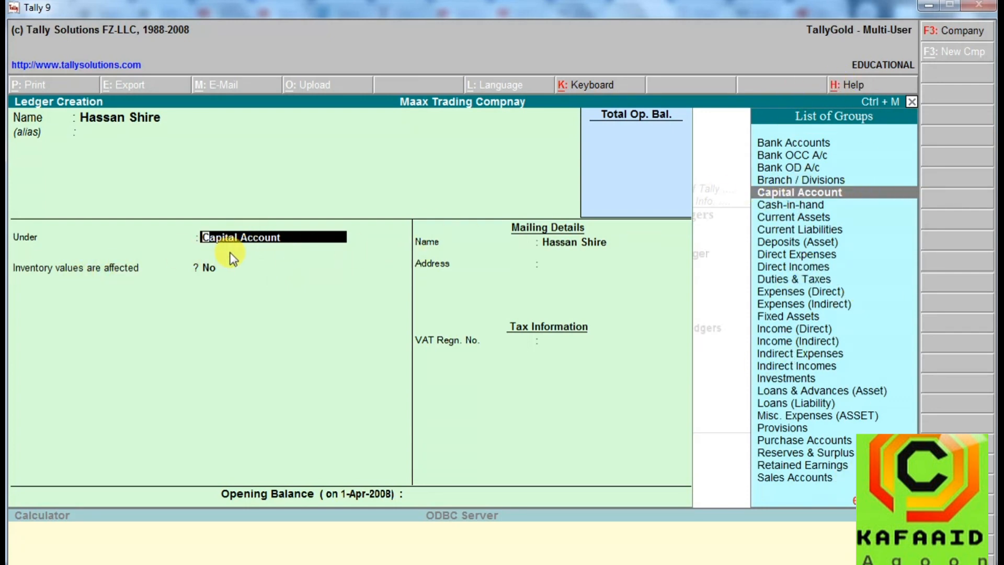
key(Return)
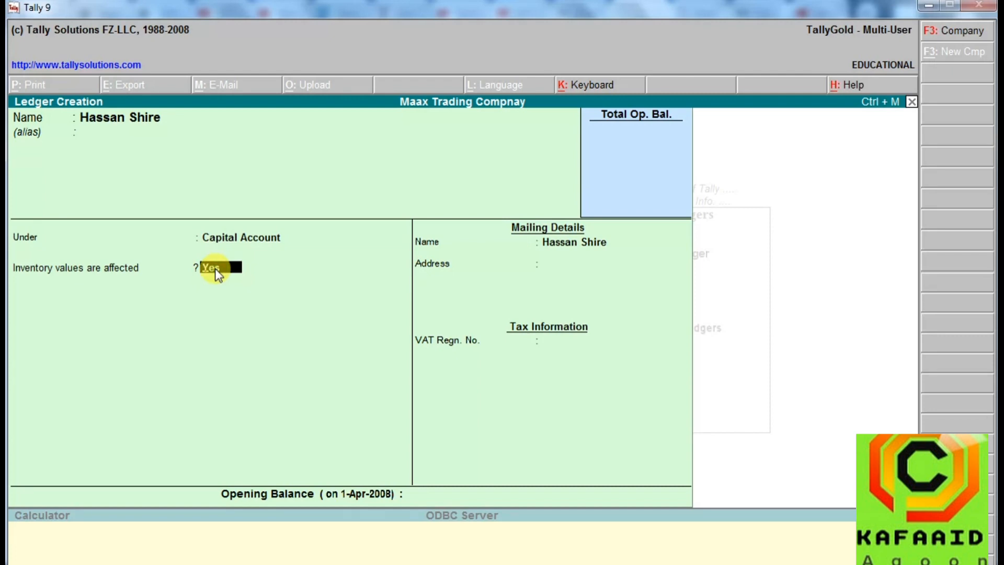
key(Return)
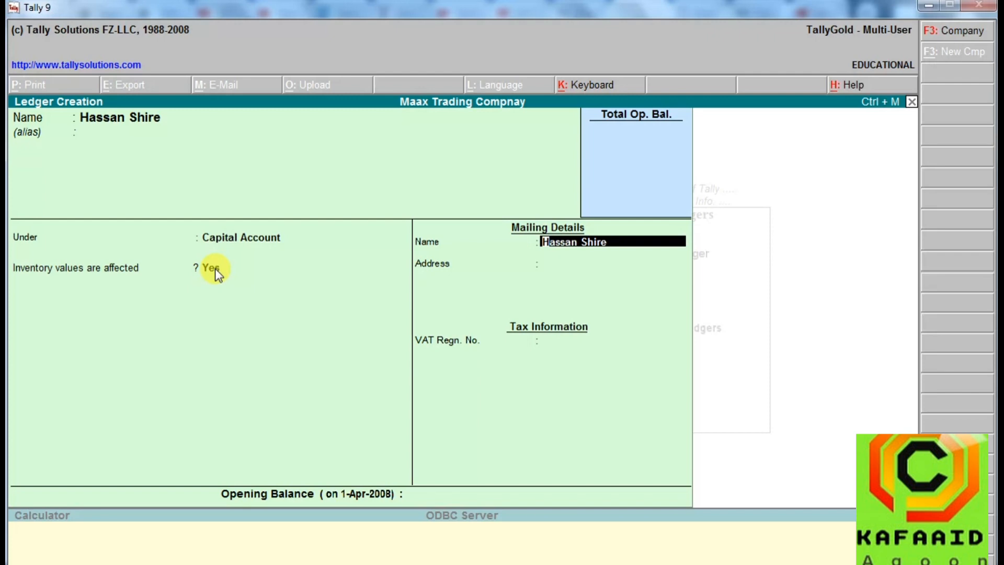
Keep the ledger's mailing name, enter the holder's e-mail as the address, and leave the VAT registration number blank.
key(Return)
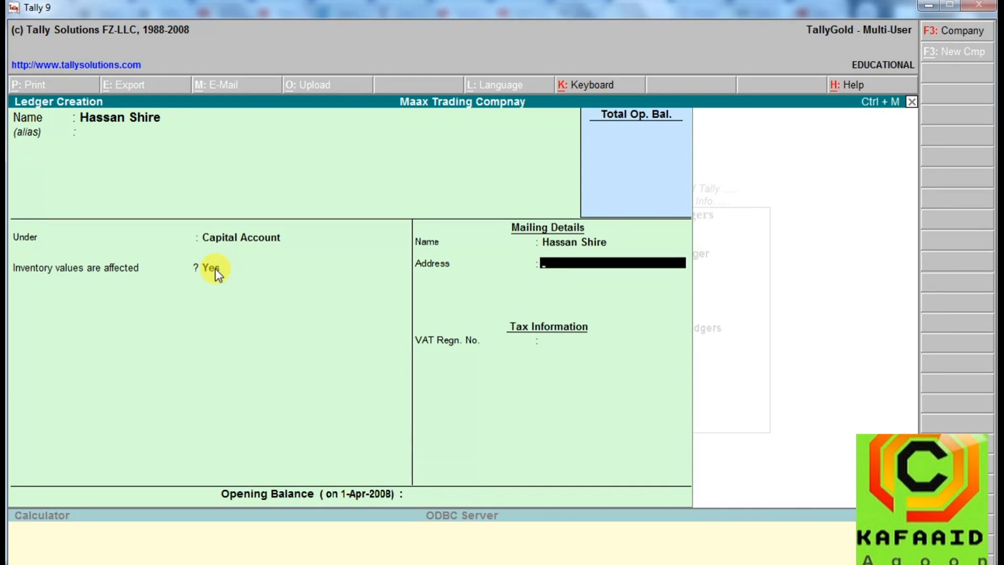
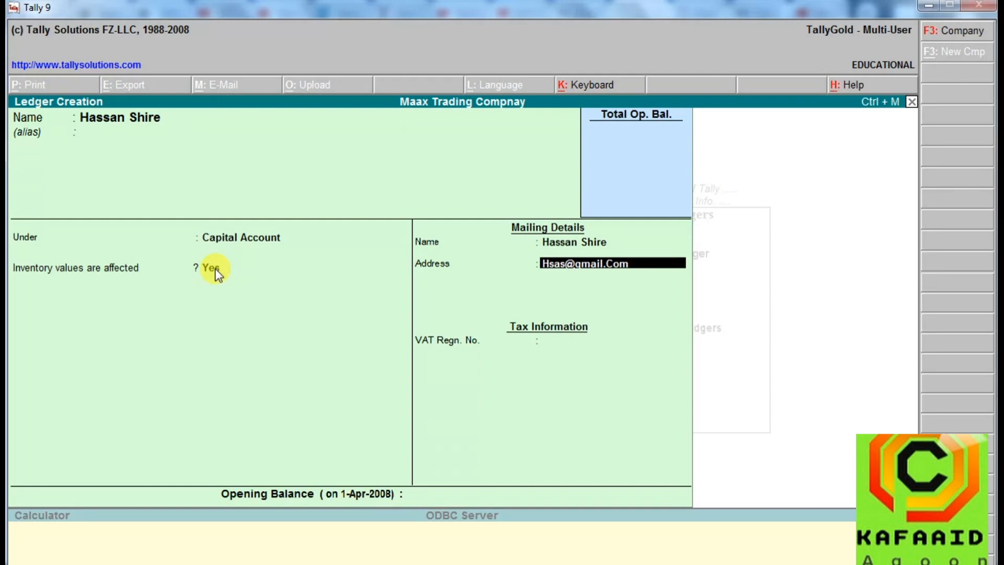
key(Return)
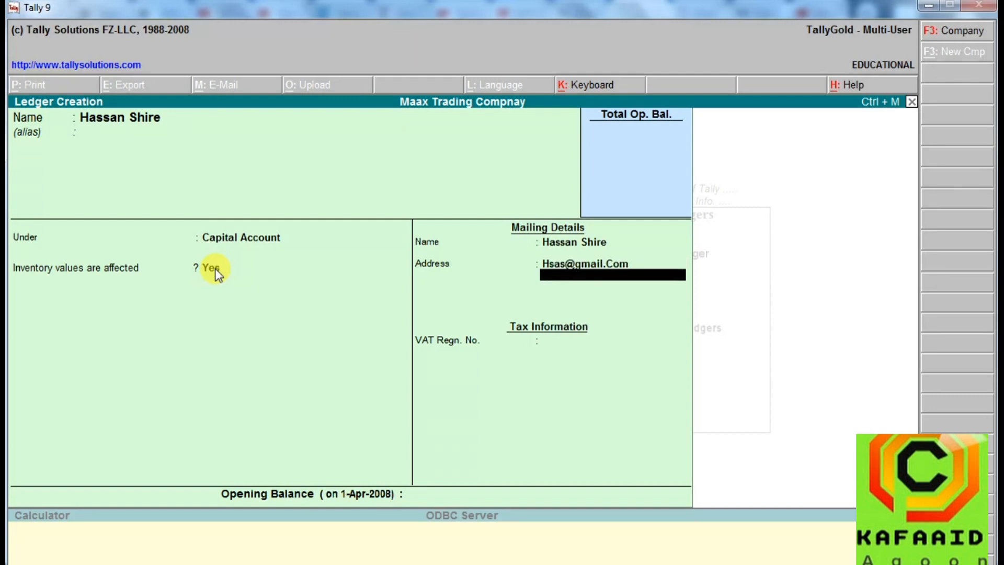
key(Return)
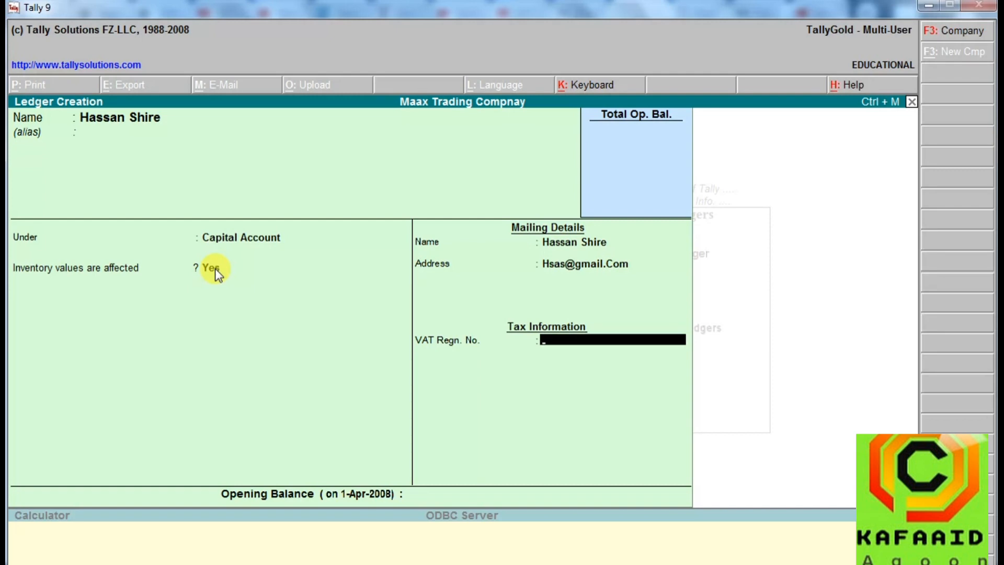
key(Return)
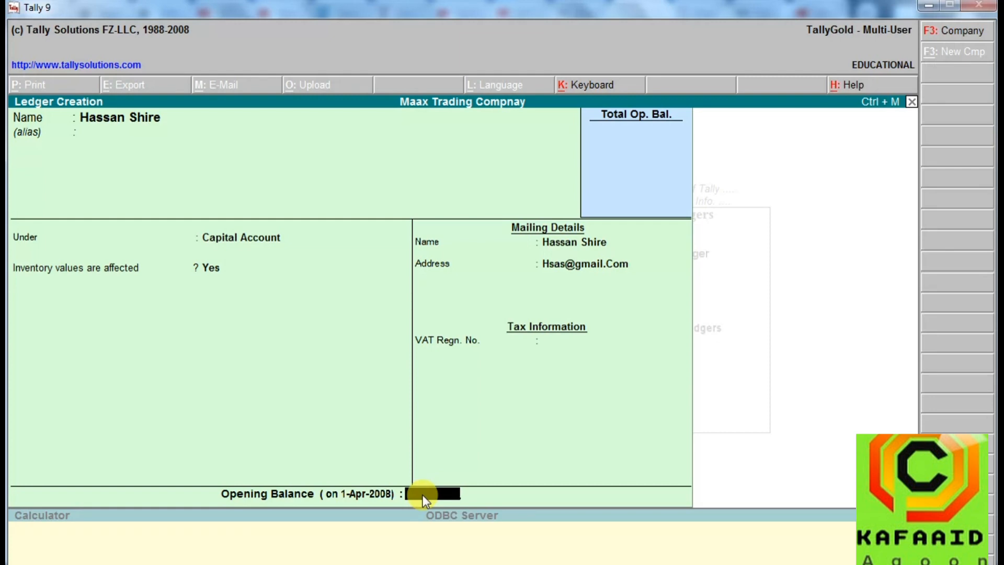
Set the ledger's opening balance to 20,000 Cr and save the ledger.
text(20000)
key(Return)
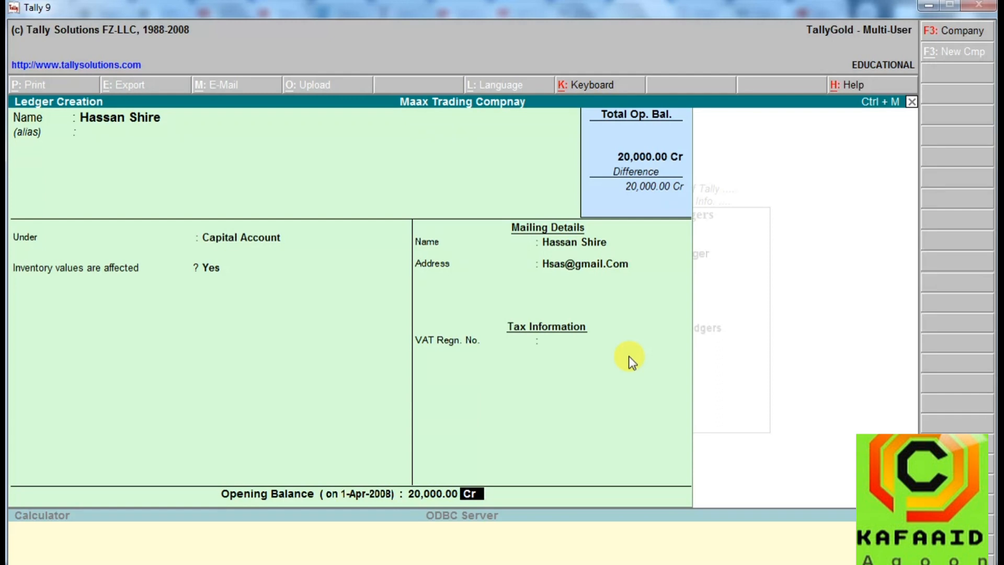
key(Return)
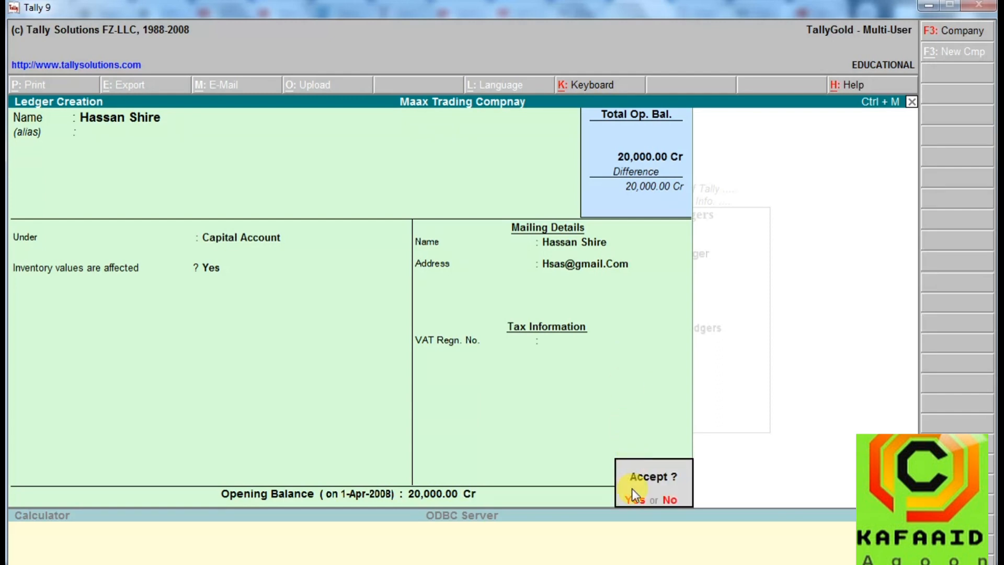
click(634, 501)
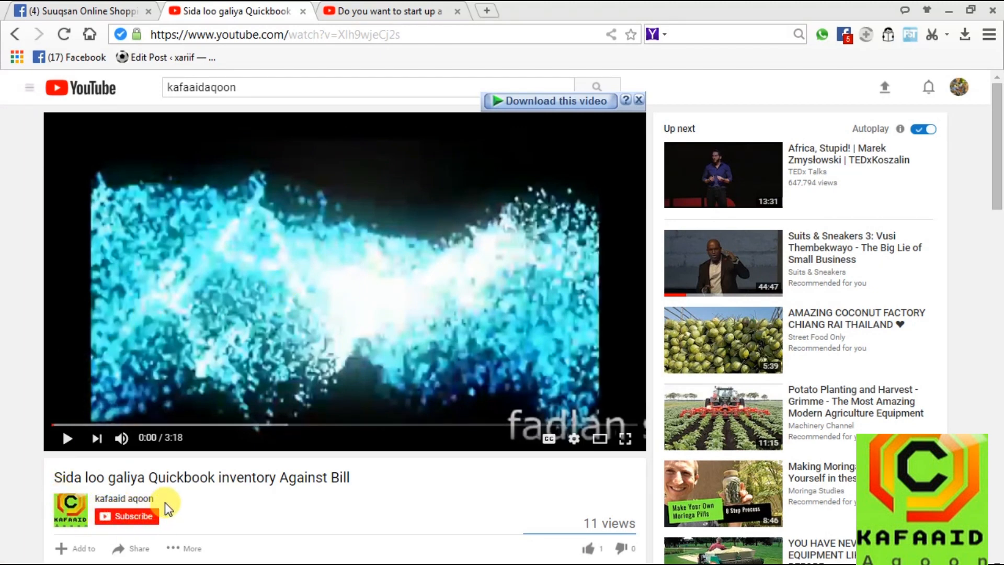
click(135, 517)
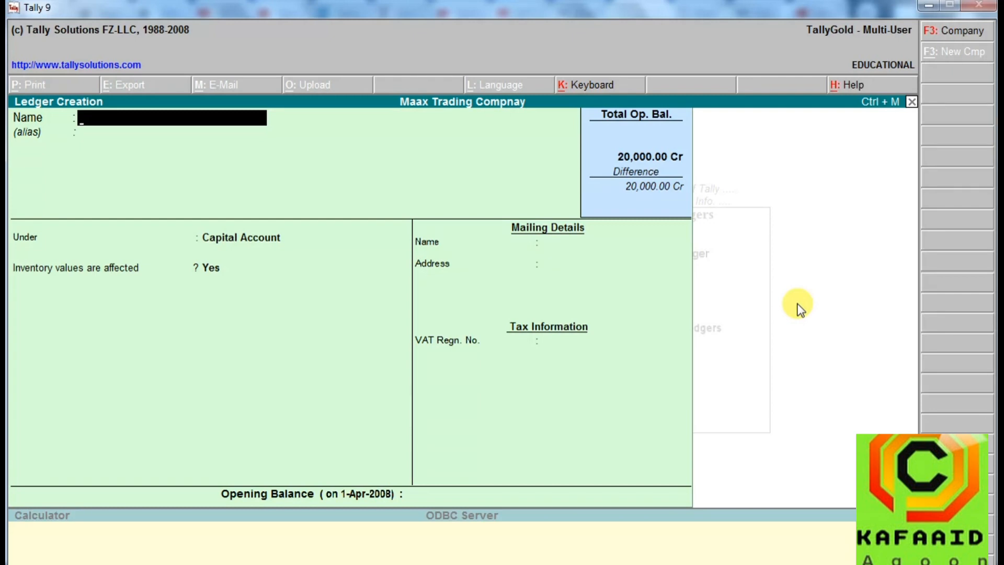
Leave single ledger creation and start creating multiple ledgers under the Capital Account group.
click(911, 102)
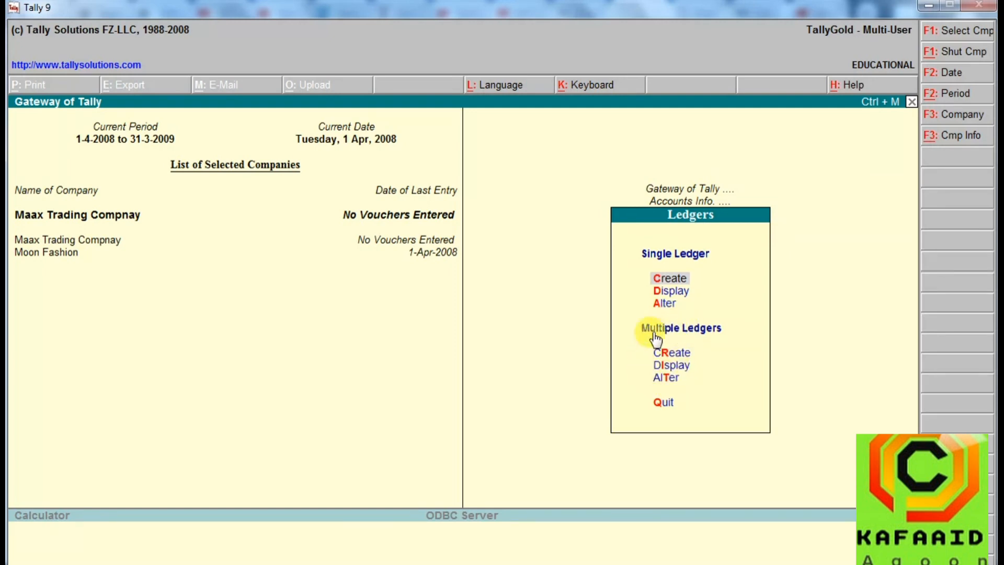
click(675, 356)
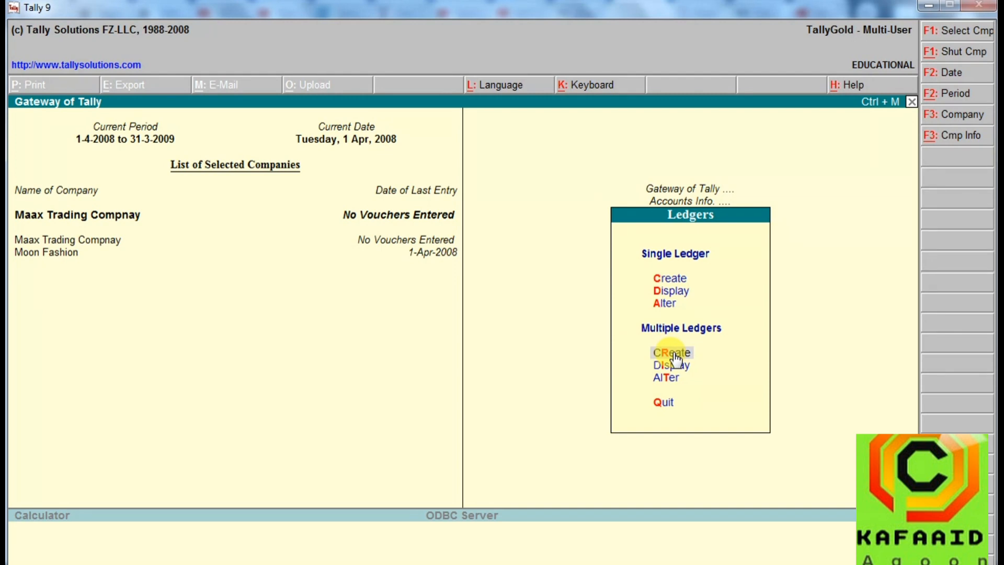
click(674, 356)
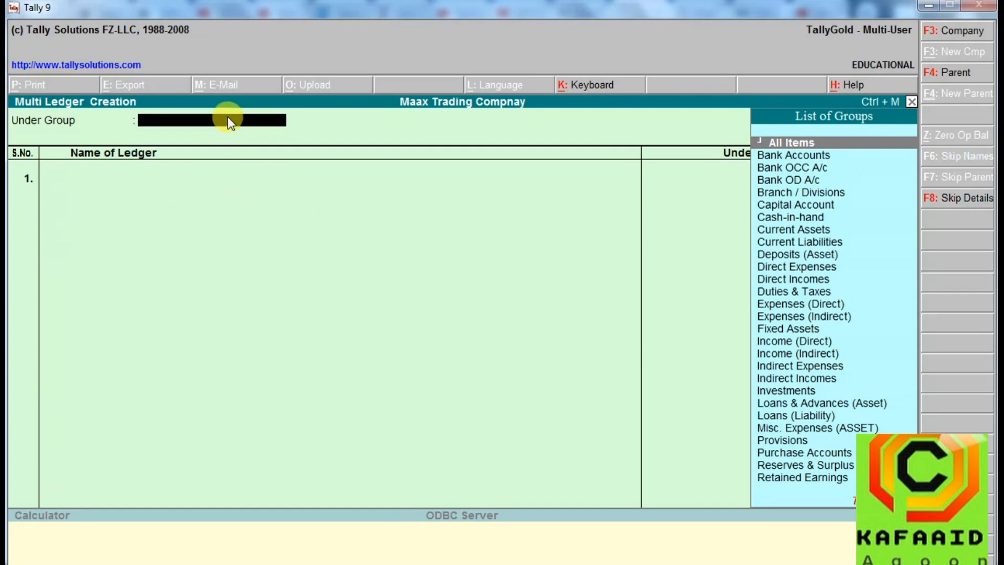
text(C)
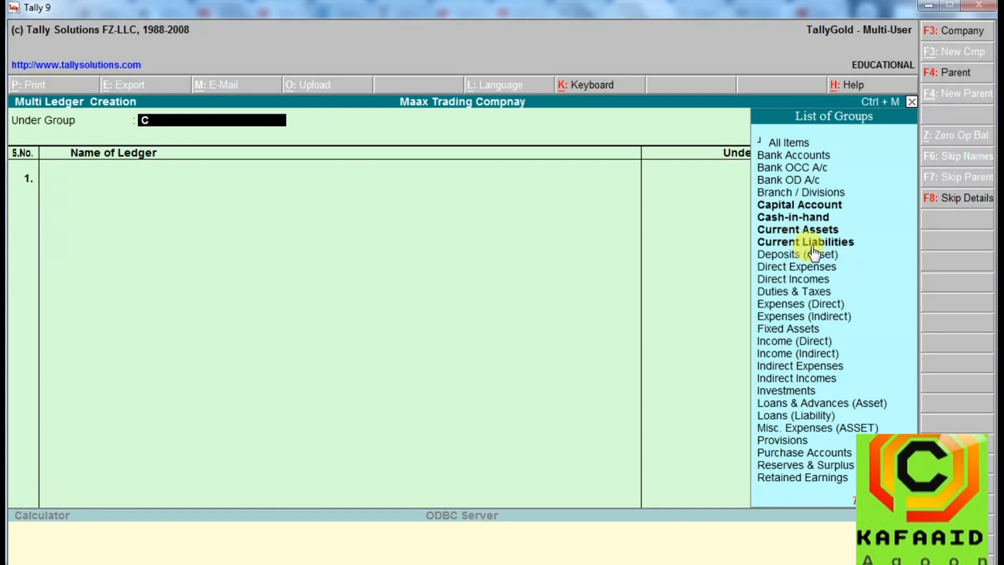
click(807, 208)
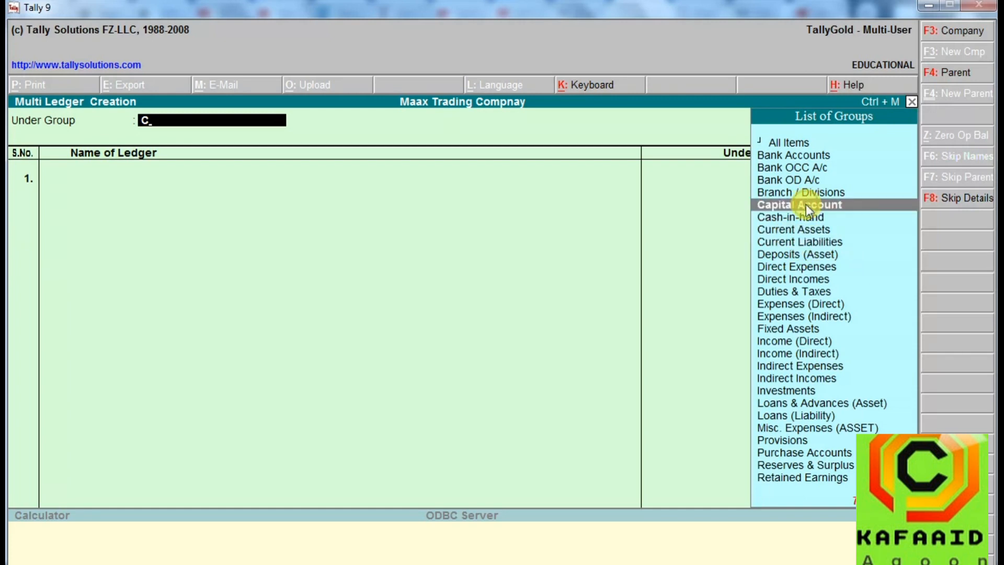
click(805, 205)
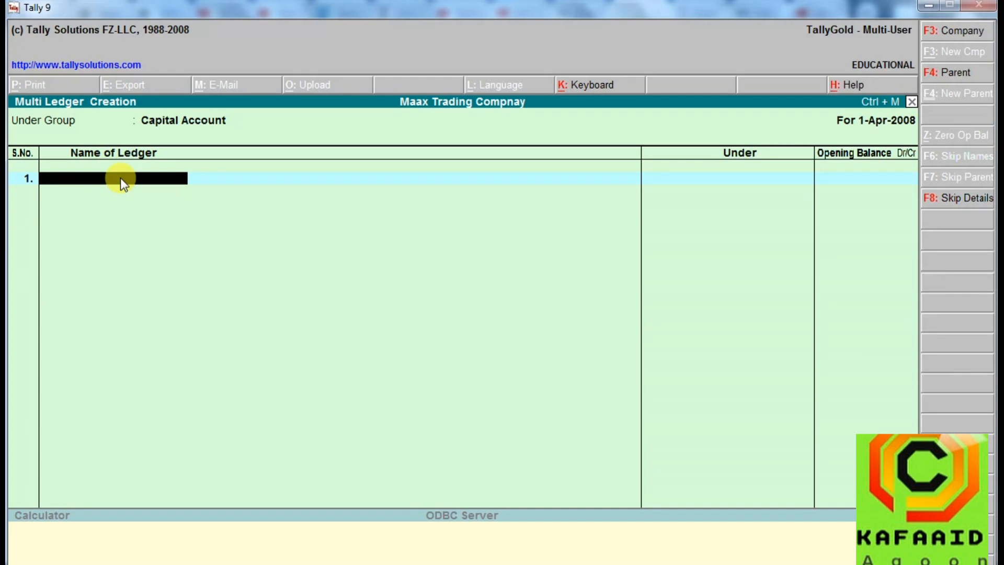
Fill the first ledger row with the account holder's full name and an opening balance of 30,000 Cr.
key(Return)
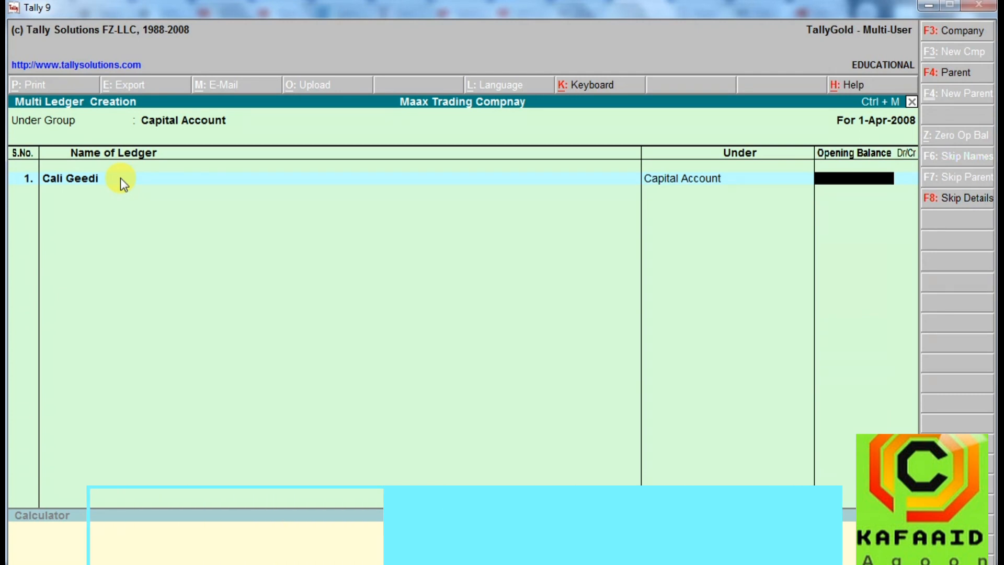
text(30000)
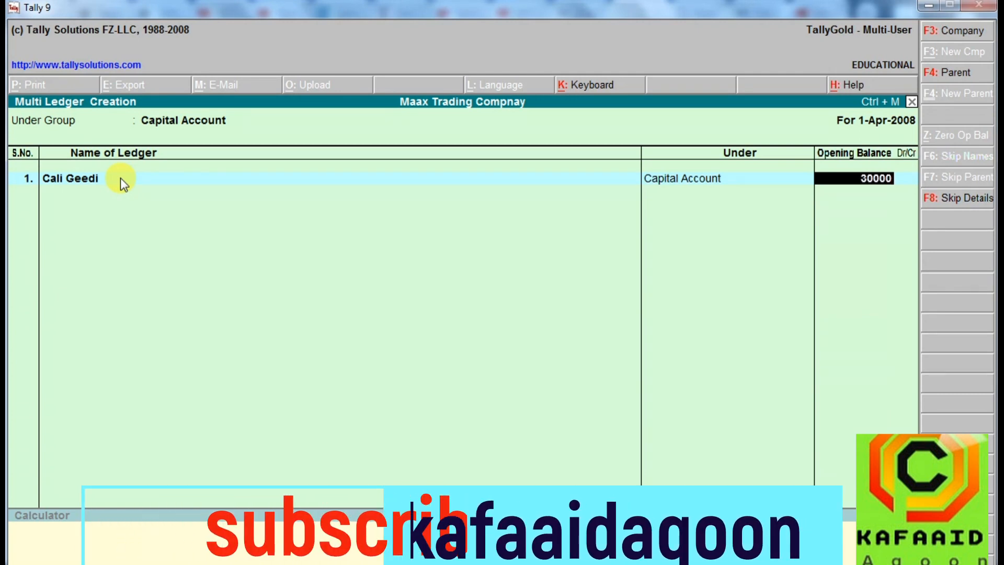
key(Return)
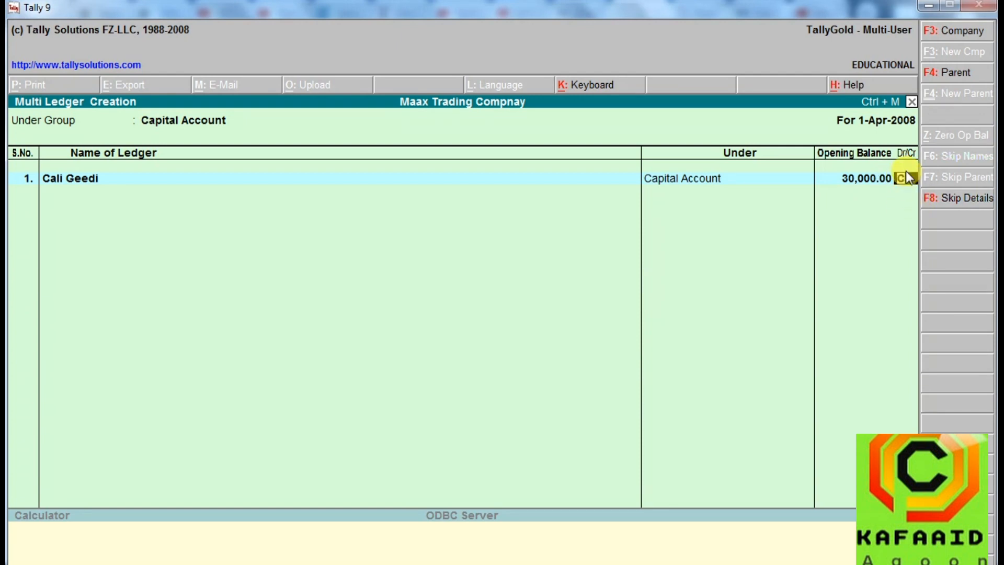
key(Return)
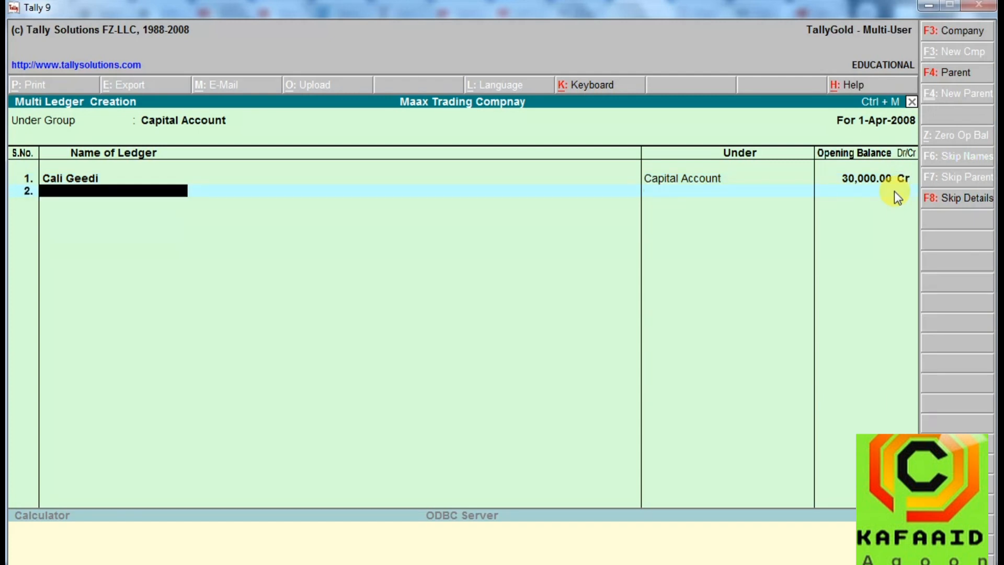
Fill the second ledger row with the account holder's full name and an opening balance of 20,000 Cr.
key(Return)
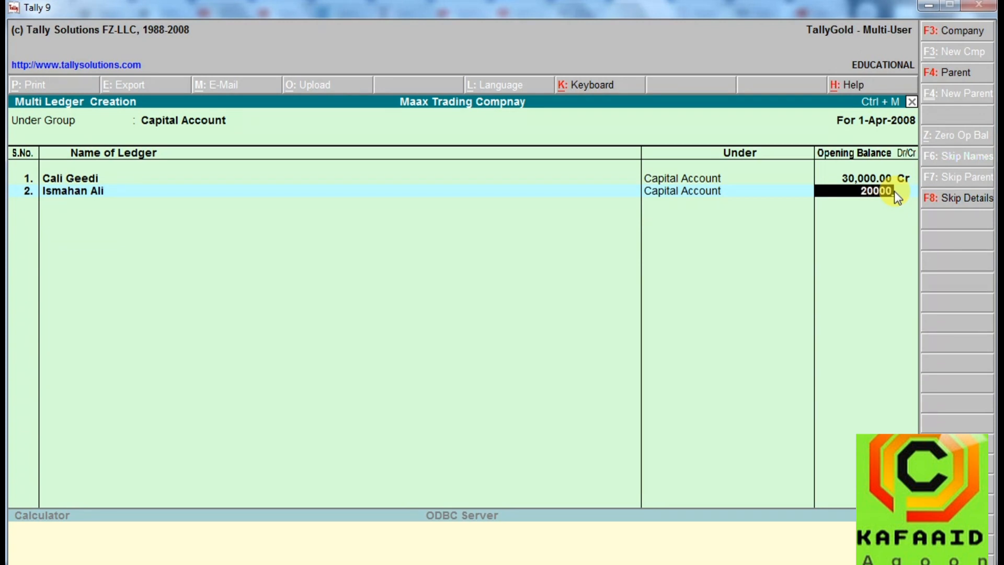
key(Return)
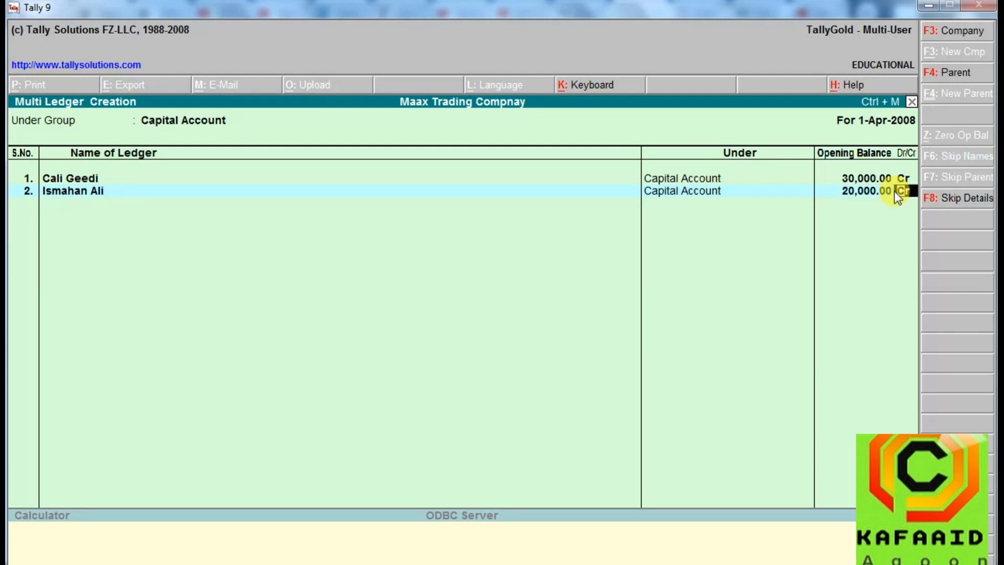
key(Return)
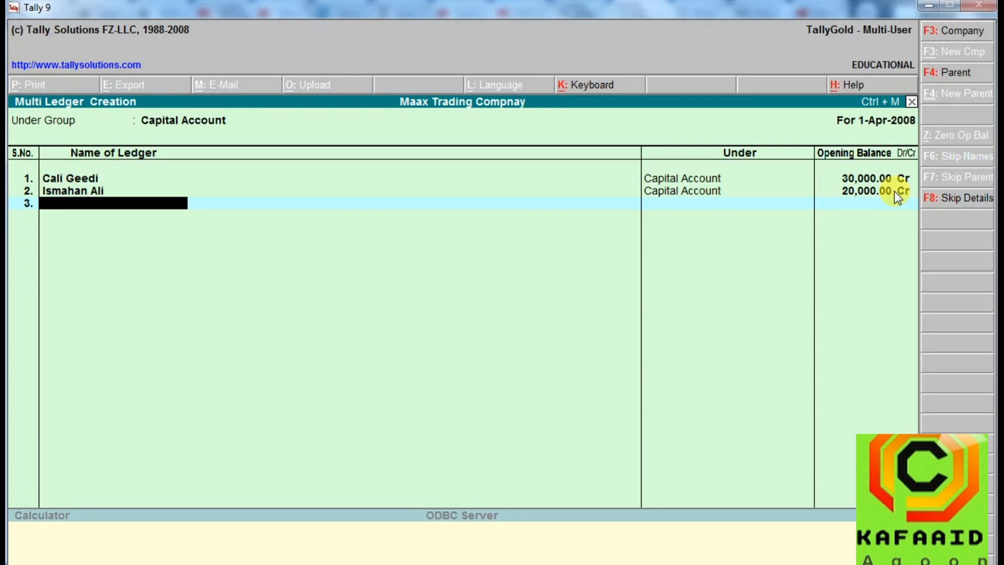
Fill the third ledger row with the account holder's full name and an opening balance of 50,000 Cr.
key(Return)
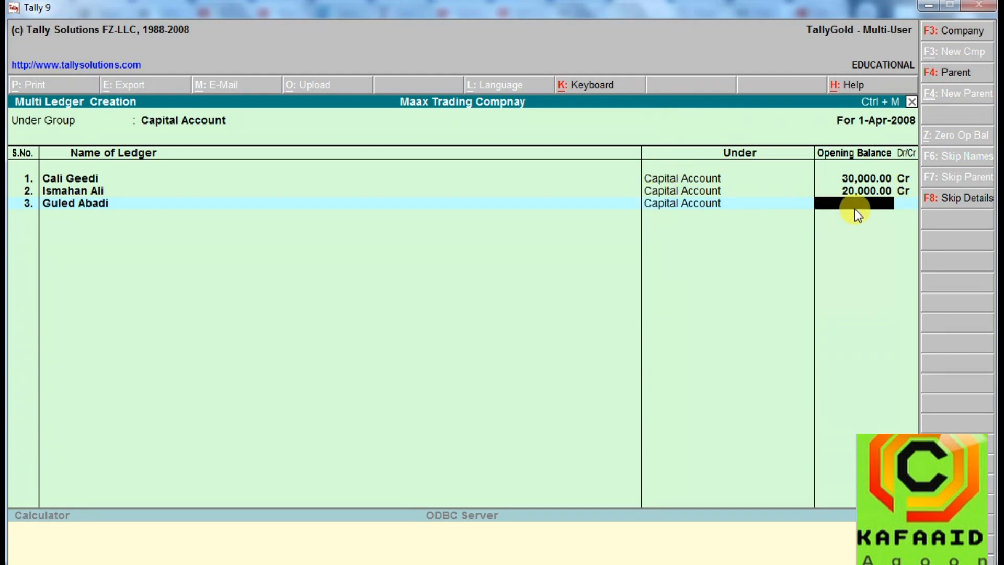
text(300)
key(BackSpace)
key(BackSpace)
key(BackSpace)
text(5000)
key(Return)
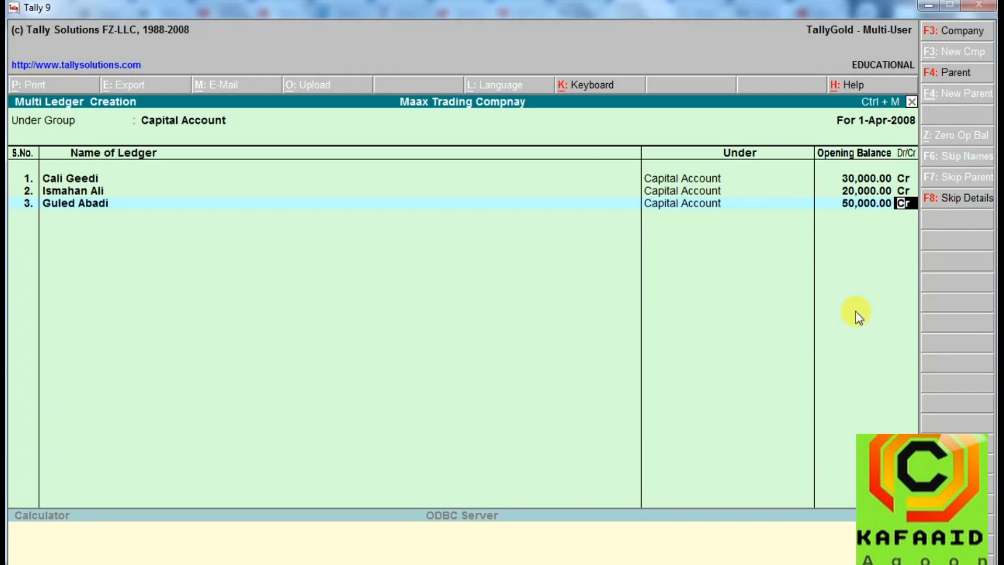
Finish the ledger list after the third row, save the multiple Capital Account ledgers and return to the Gateway of Tally.
key(Return)
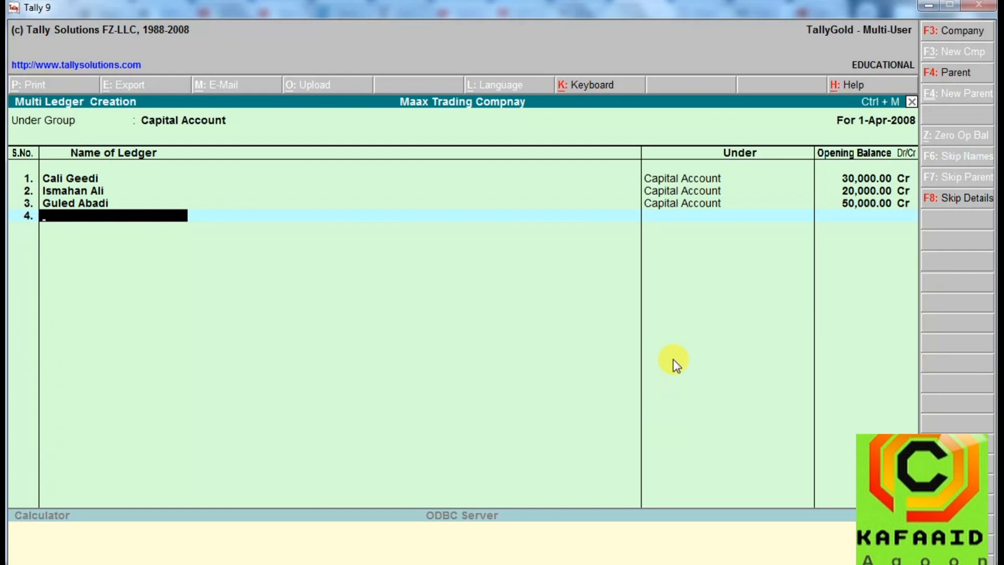
key(Return)
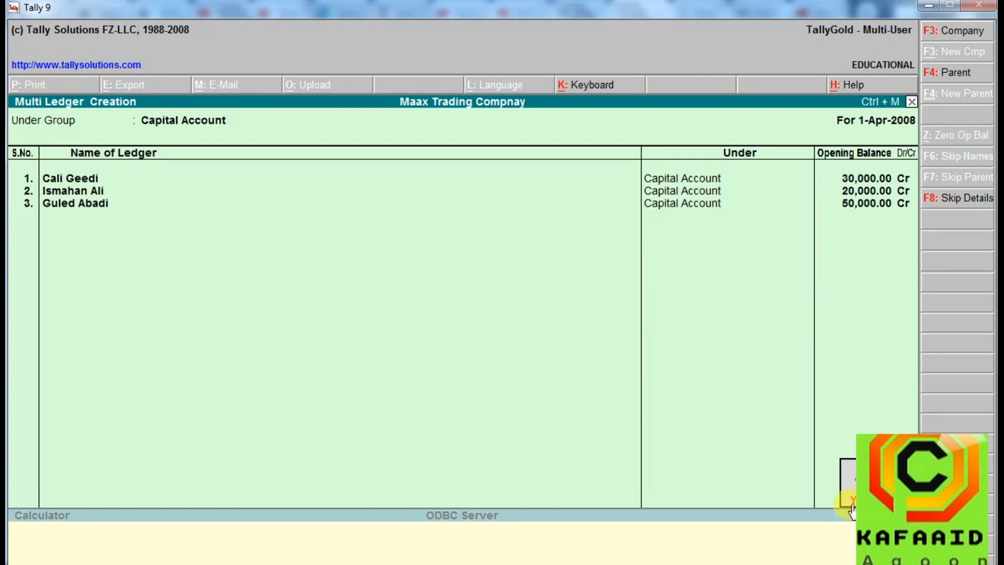
click(852, 502)
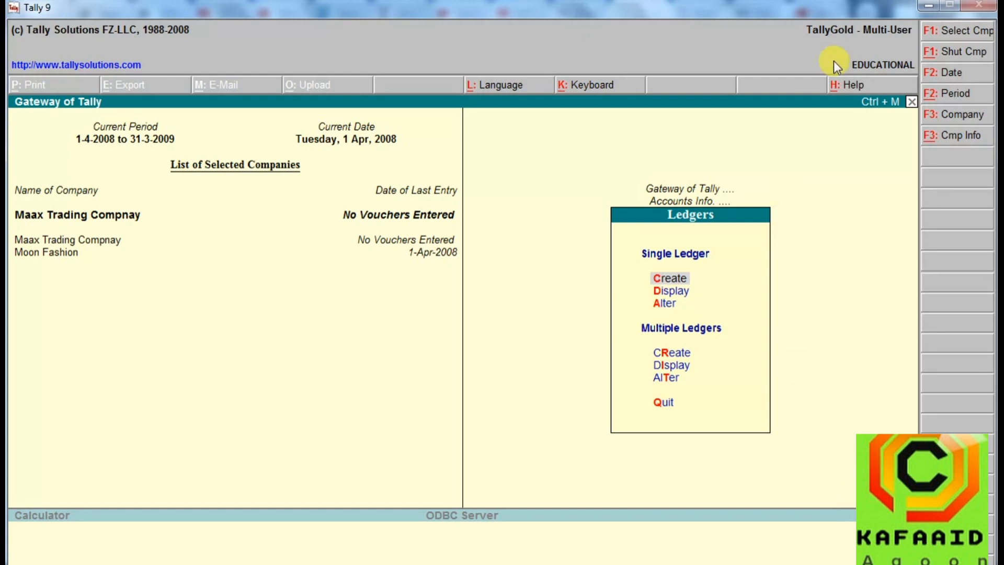
click(911, 102)
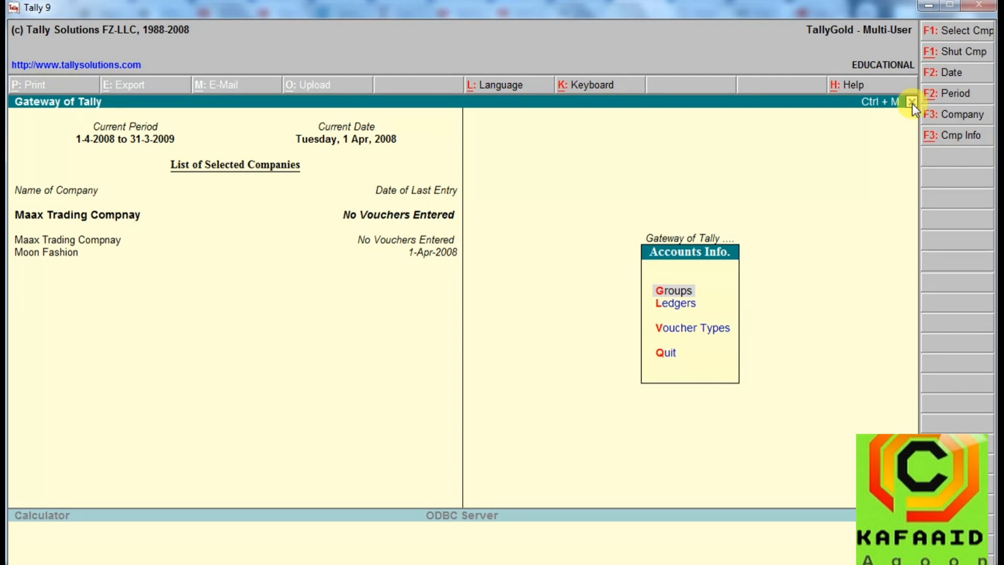
click(911, 102)
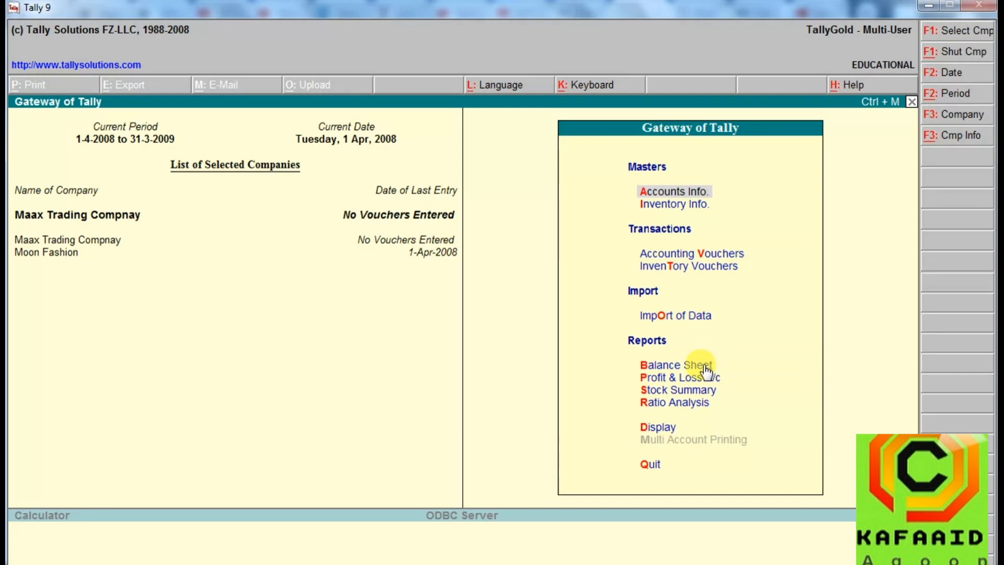
View the Profit & Loss A/c and the Balance Sheet's Capital Account group summary, closing each report back to the Gateway of Tally.
click(678, 378)
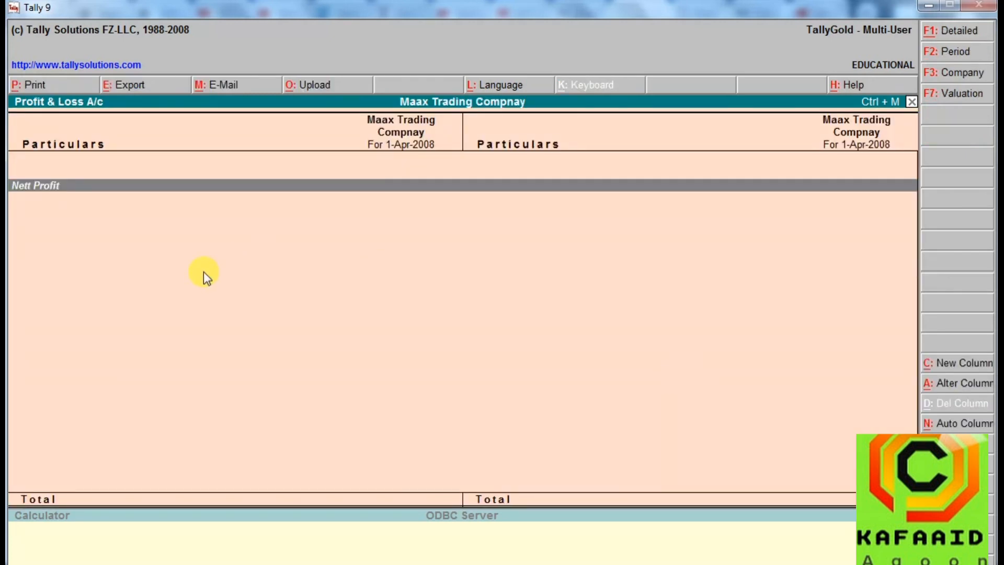
click(911, 102)
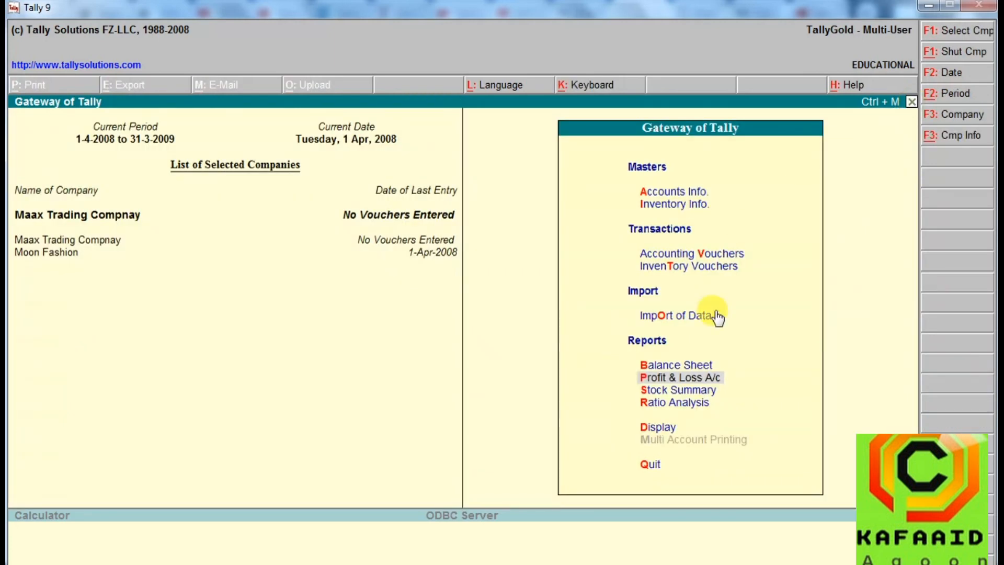
click(674, 365)
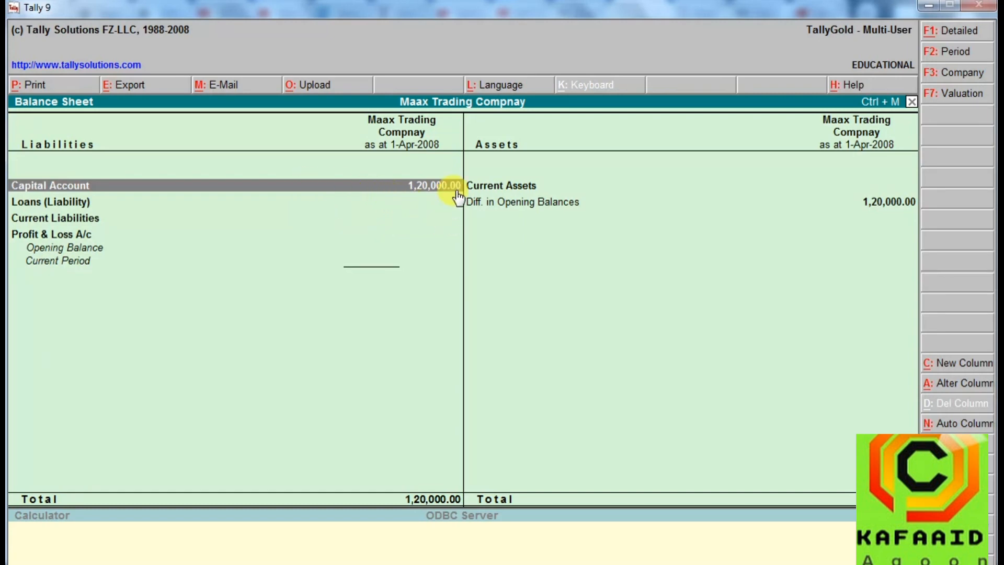
double_click(426, 189)
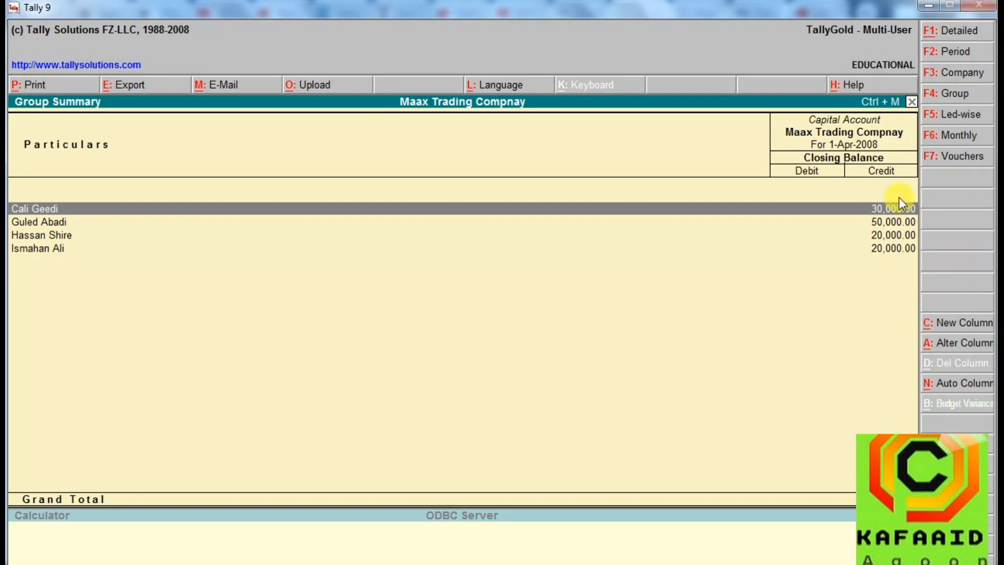
click(911, 101)
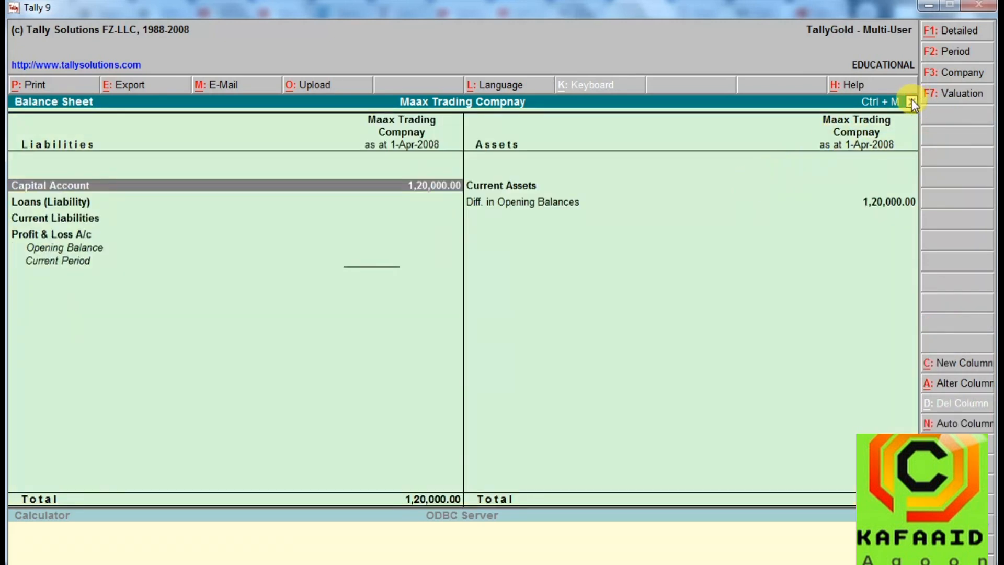
click(911, 101)
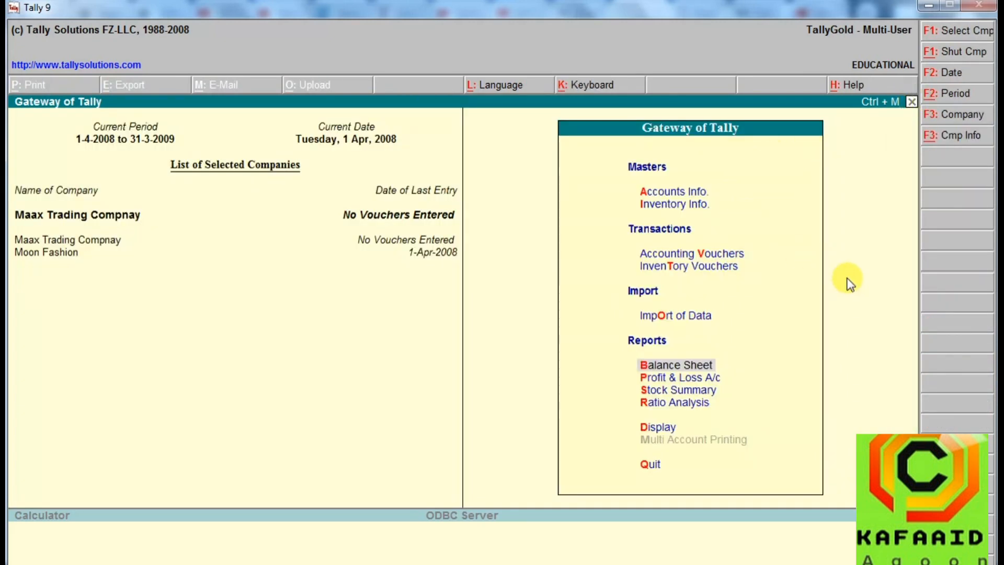